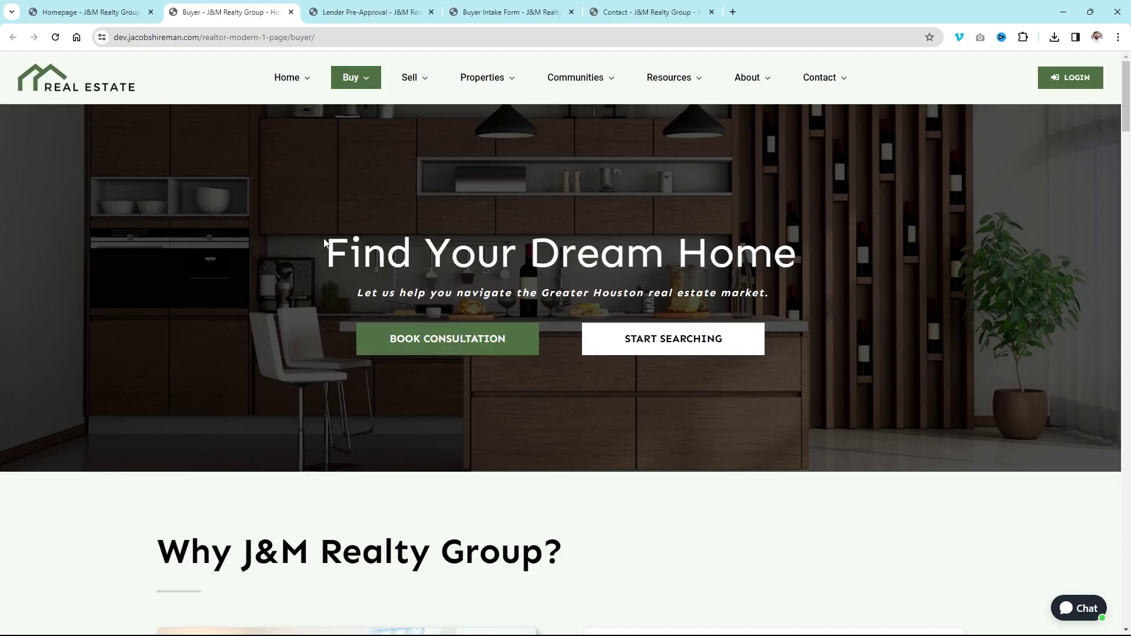
- Preview the Calendly consultation calendar, close it, and jump to Search Available Properties
scroll(325, 242, down, 3)
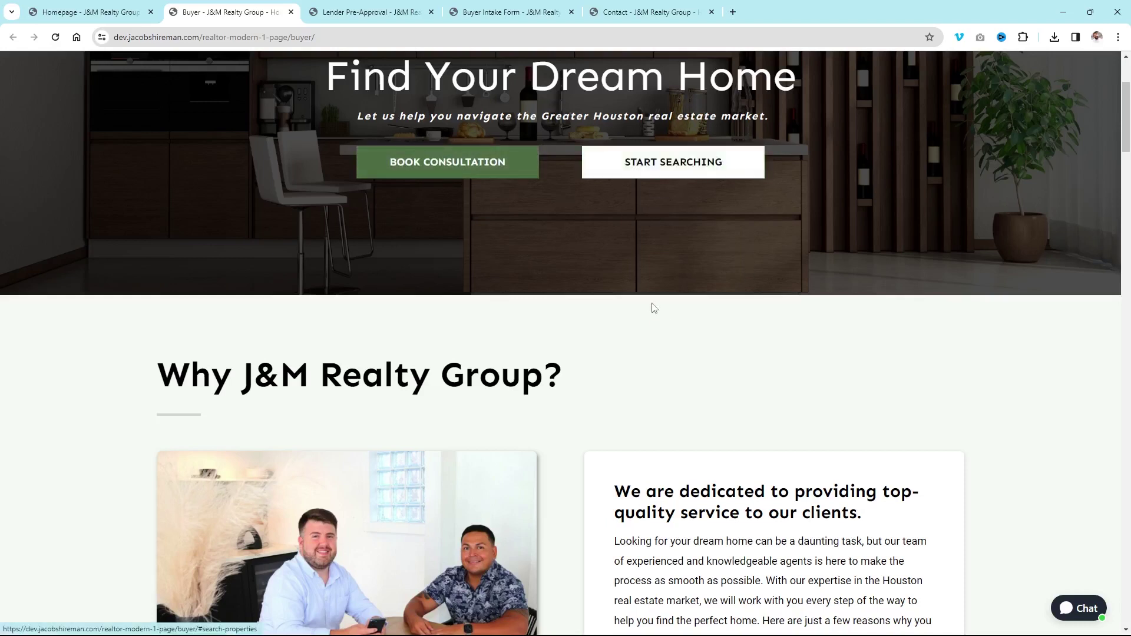
scroll(651, 308, down, 2)
scroll(653, 310, up, 3)
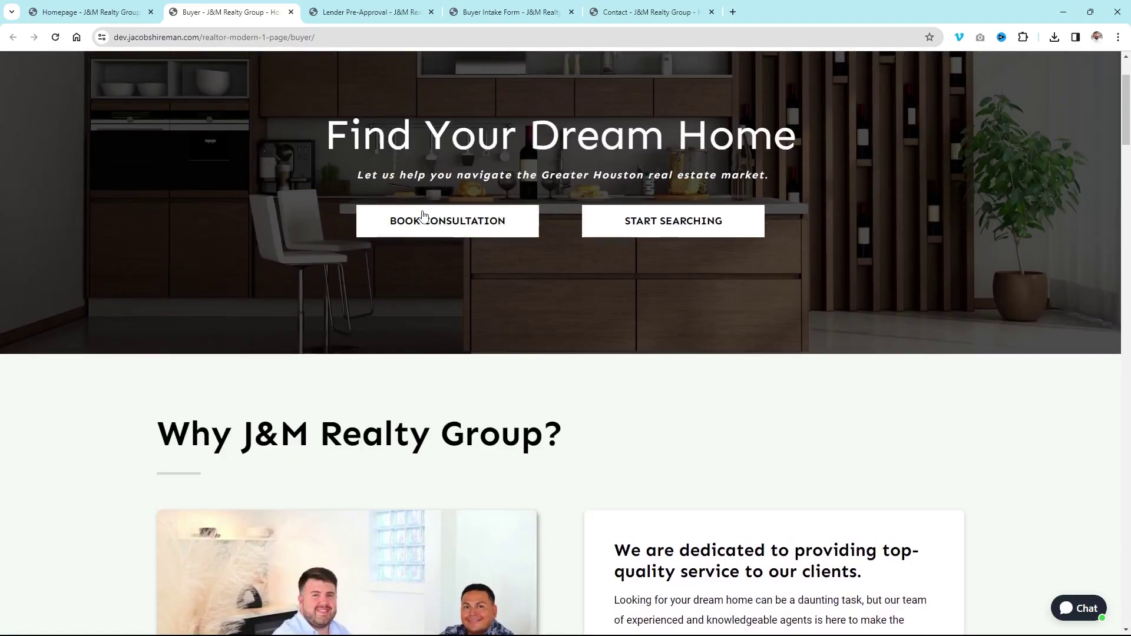
click(538, 230)
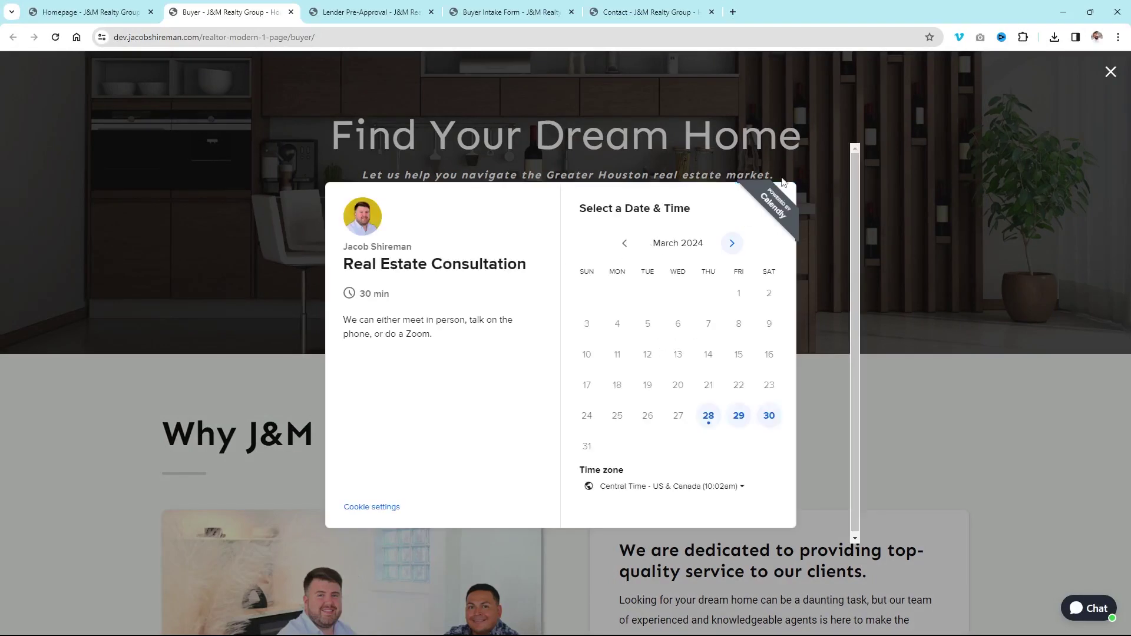
click(864, 108)
click(702, 229)
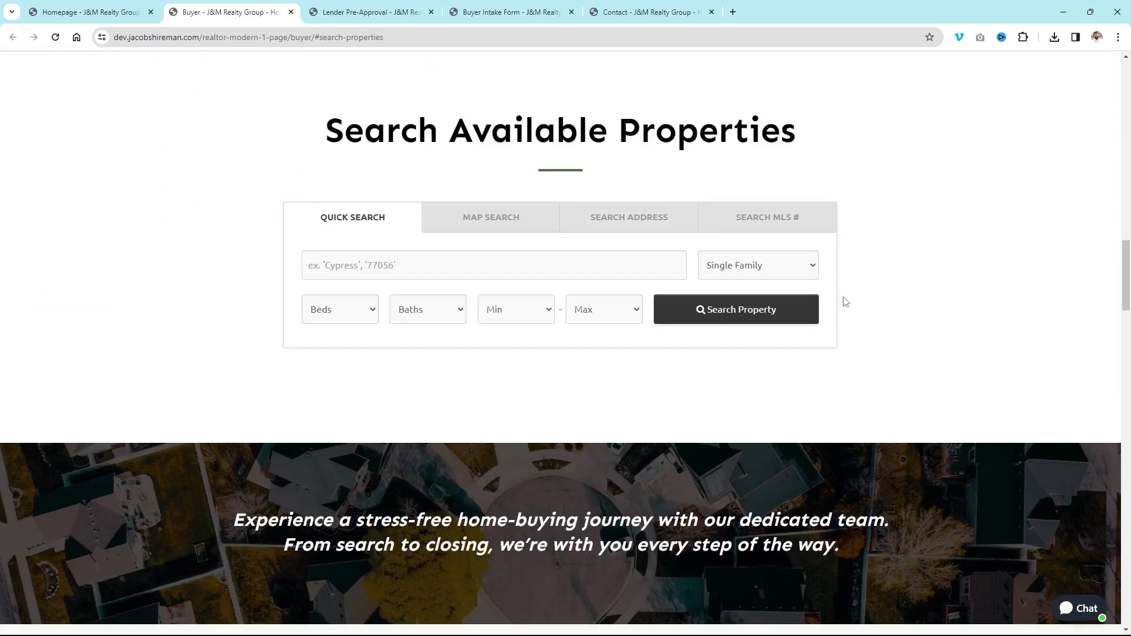
scroll(868, 281, up, 10)
scroll(869, 284, down, 6)
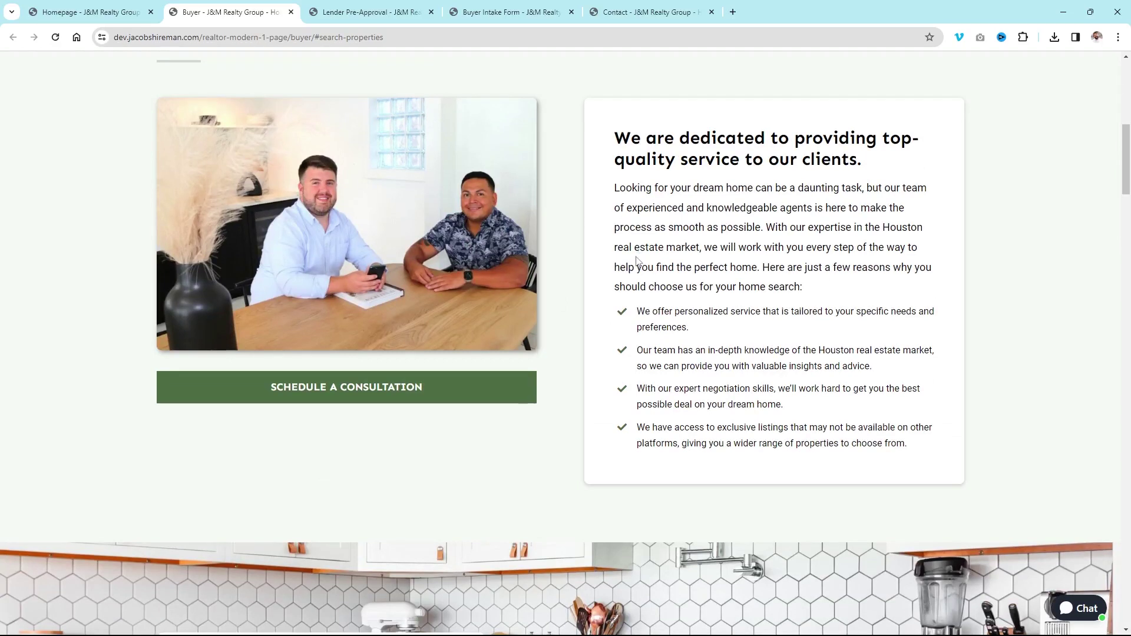
scroll(475, 396, down, 9)
scroll(317, 281, down, 14)
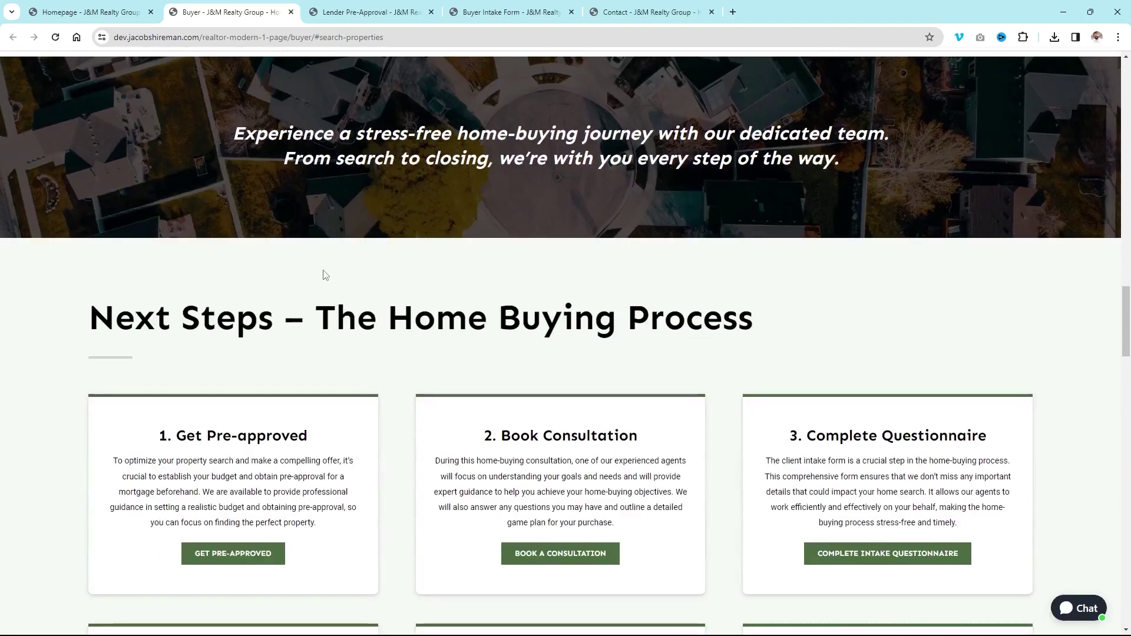
scroll(335, 281, down, 4)
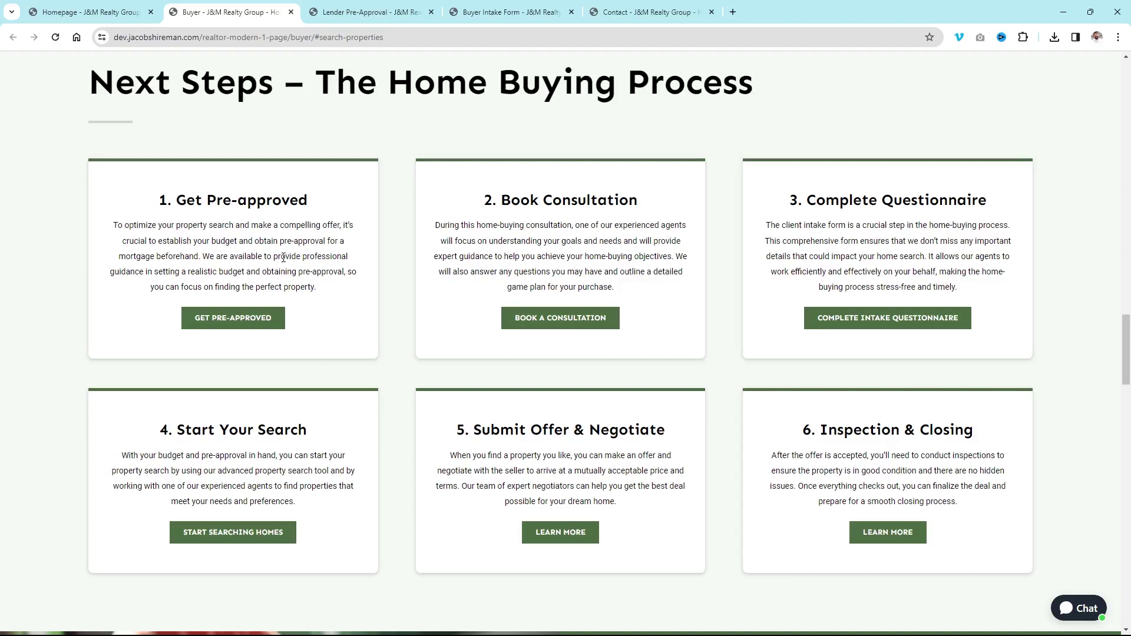
click(215, 319)
scroll(660, 254, down, 4)
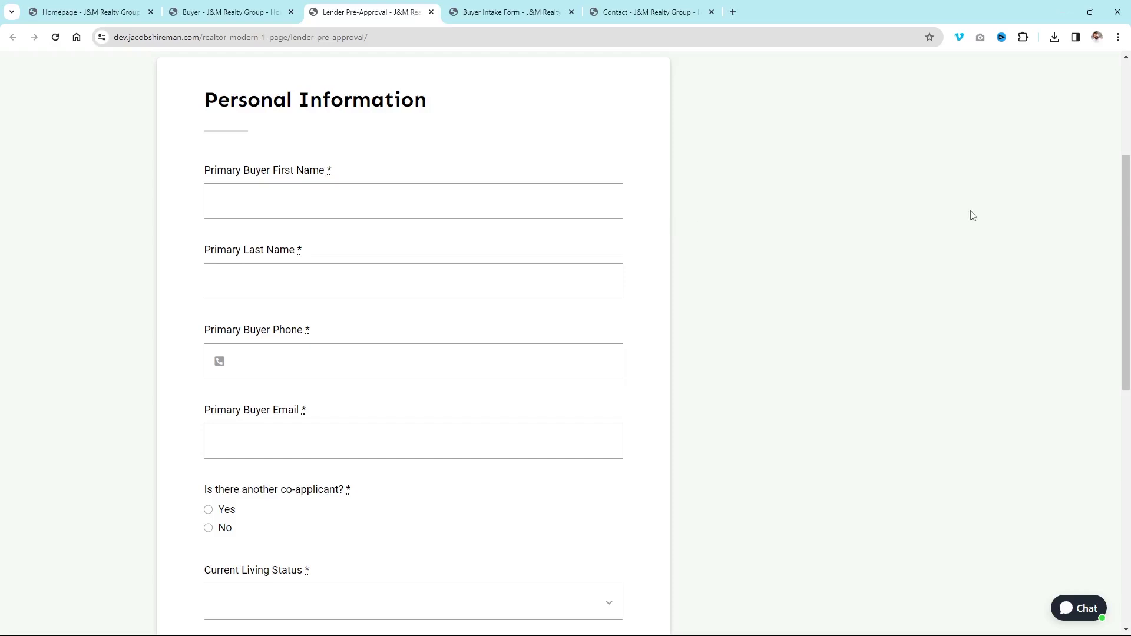
scroll(482, 121, up, 1)
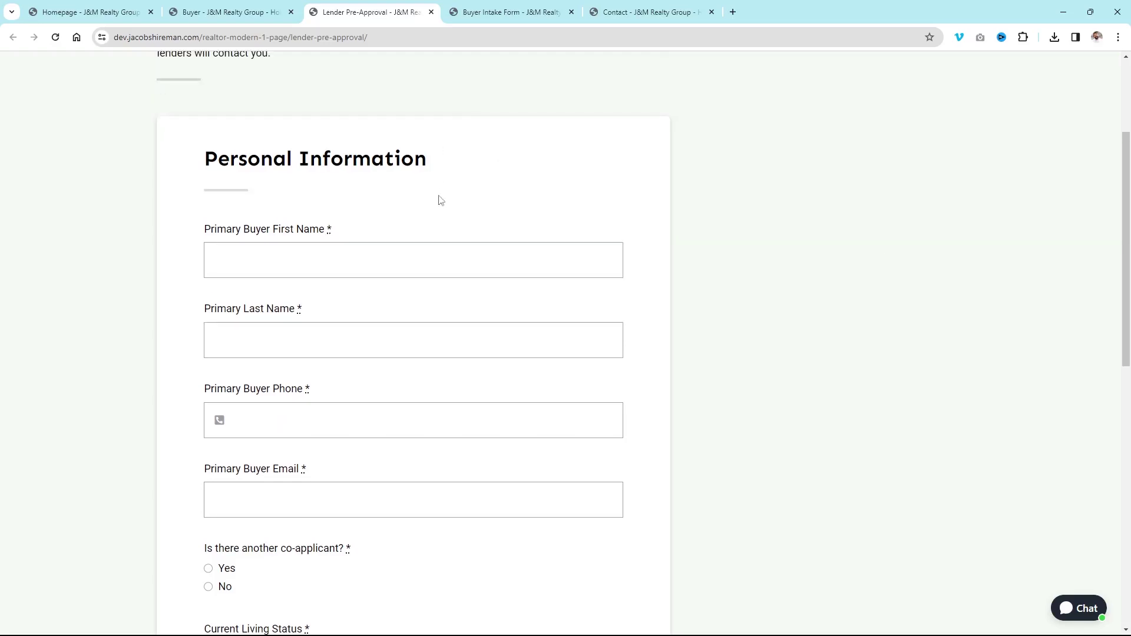
scroll(436, 200, down, 2)
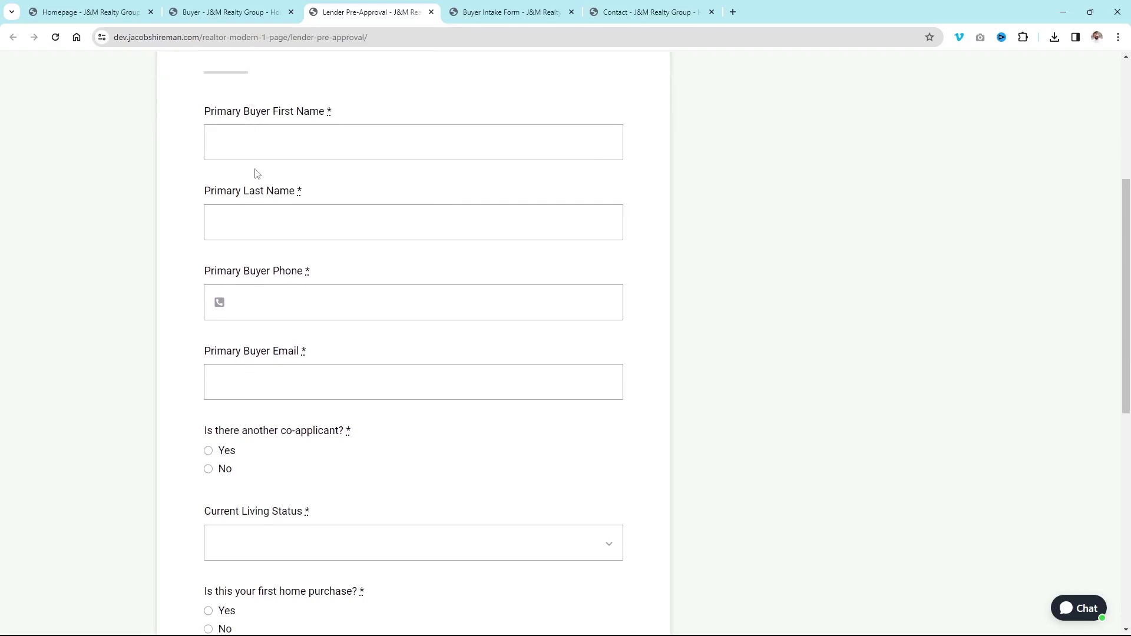
scroll(328, 249, down, 2)
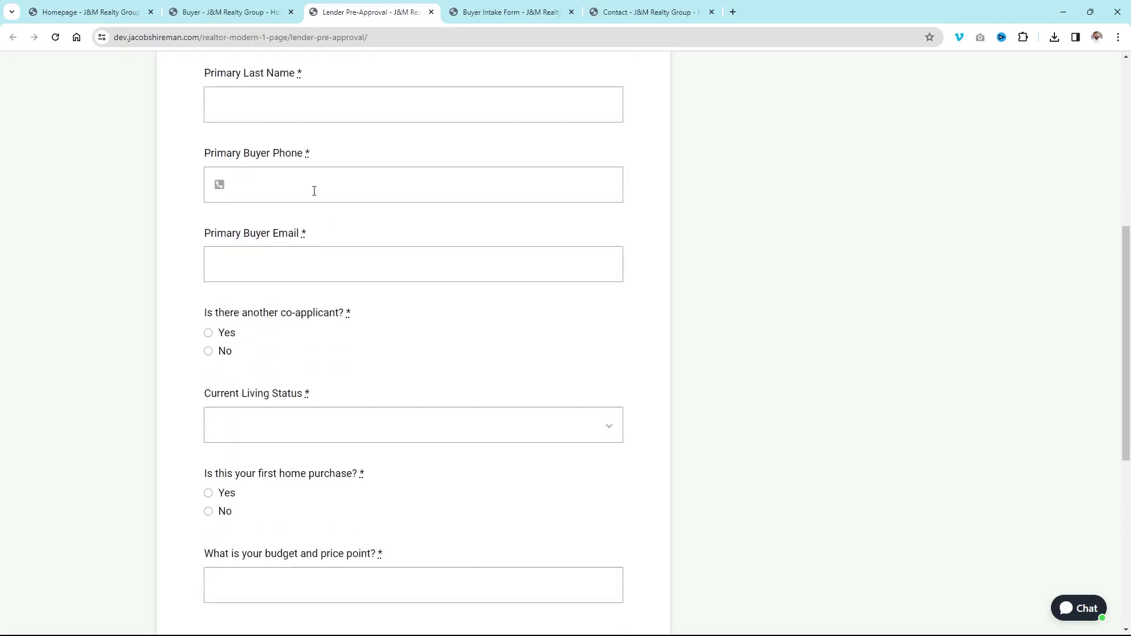
scroll(311, 344, down, 4)
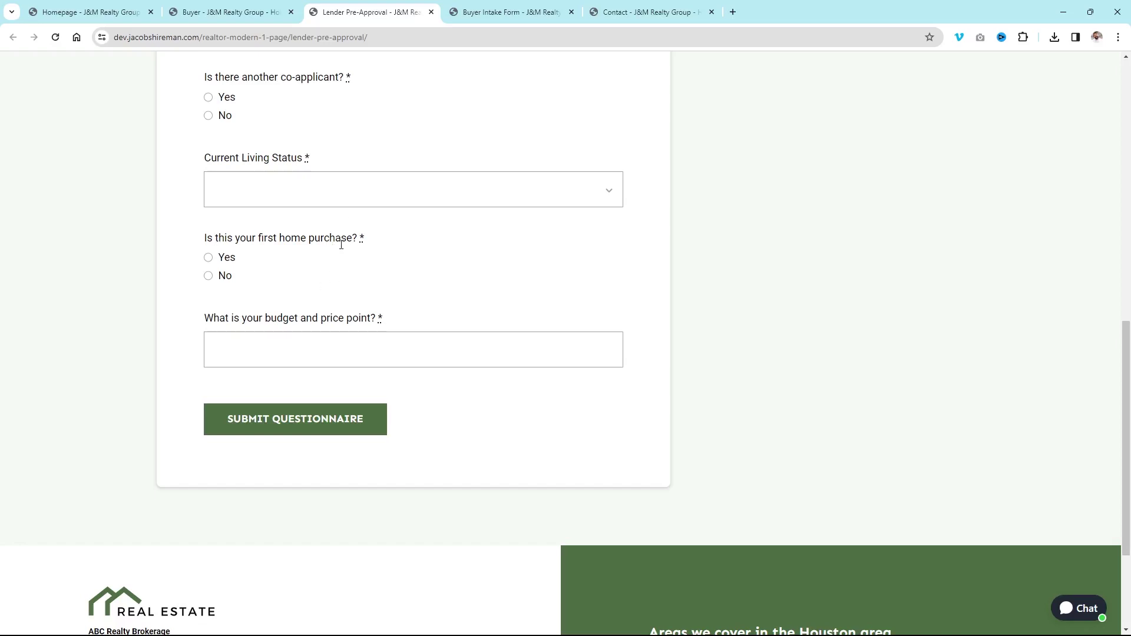
scroll(362, 325, up, 9)
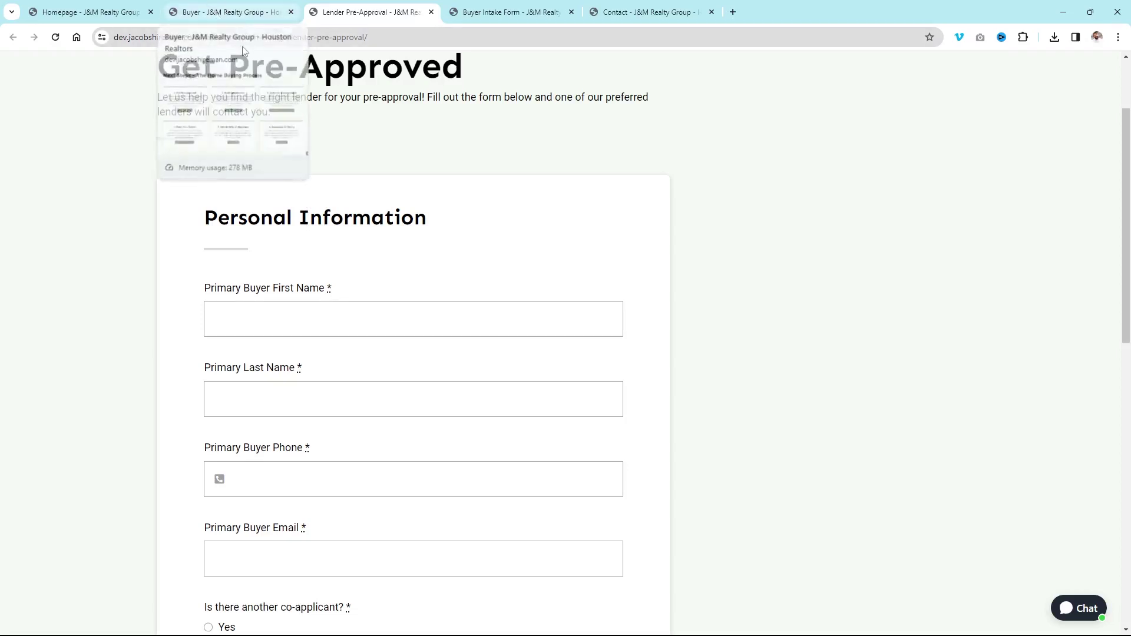
click(223, 12)
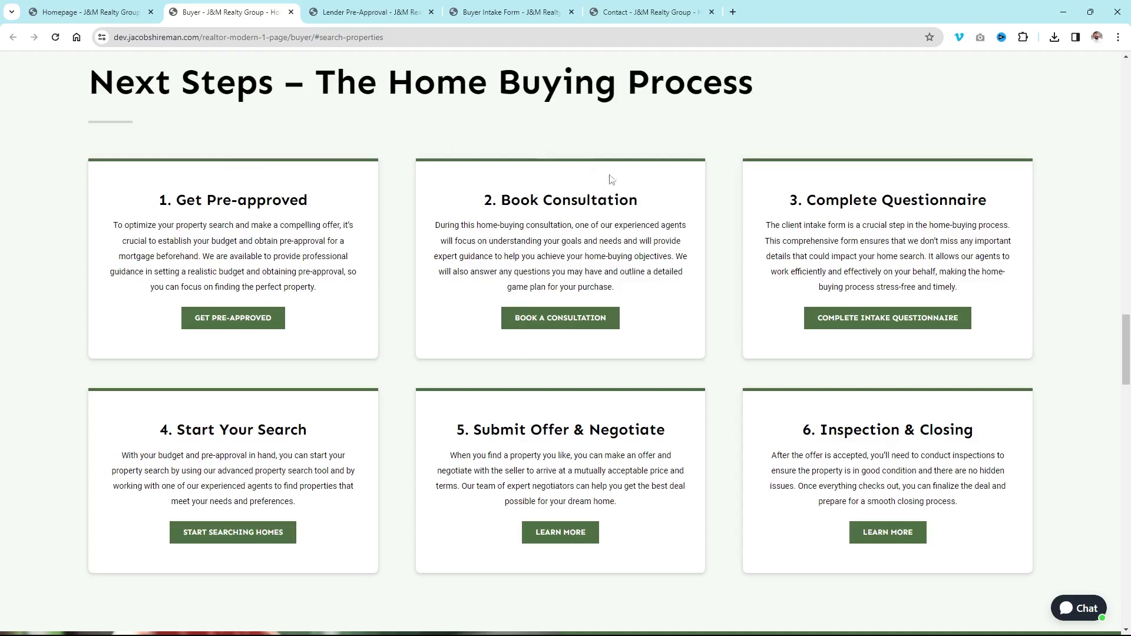
- In the Buyer Intake Form, answer another buyer Yes, first home No, relocating to Houston Yes
click(526, 10)
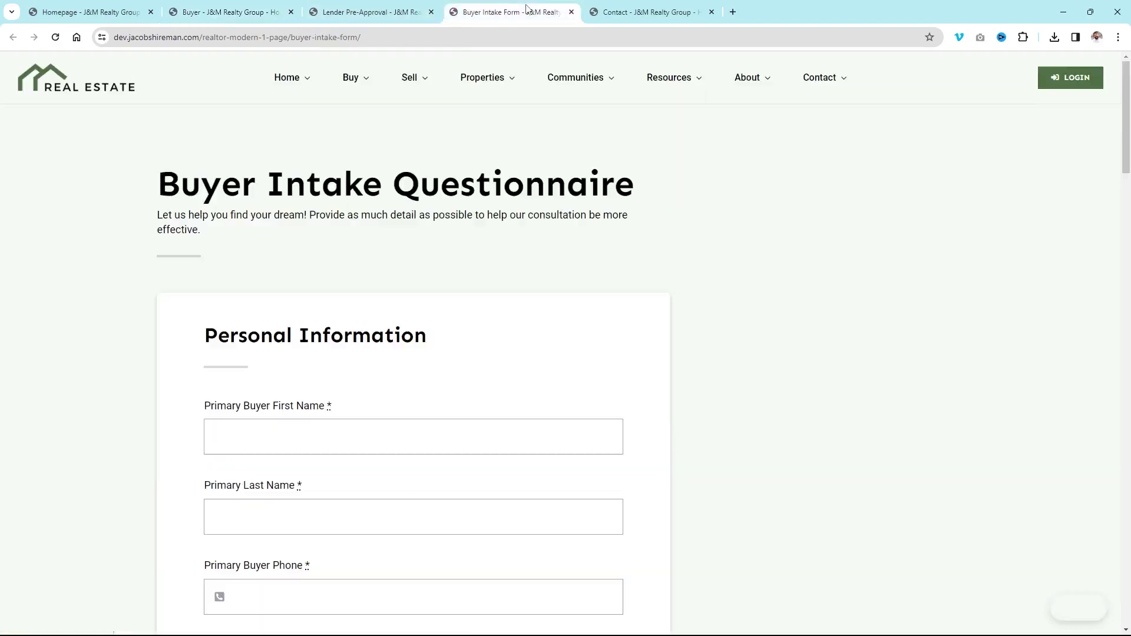
scroll(500, 184, down, 20)
scroll(500, 182, down, 19)
scroll(504, 180, up, 10)
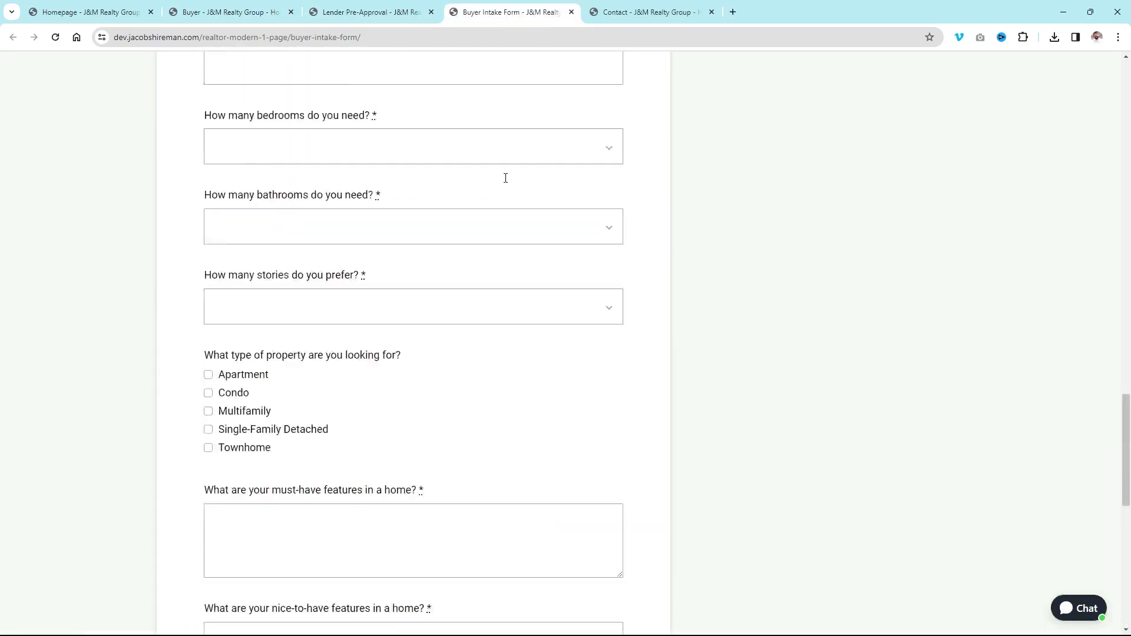
scroll(505, 177, up, 20)
scroll(506, 265, down, 6)
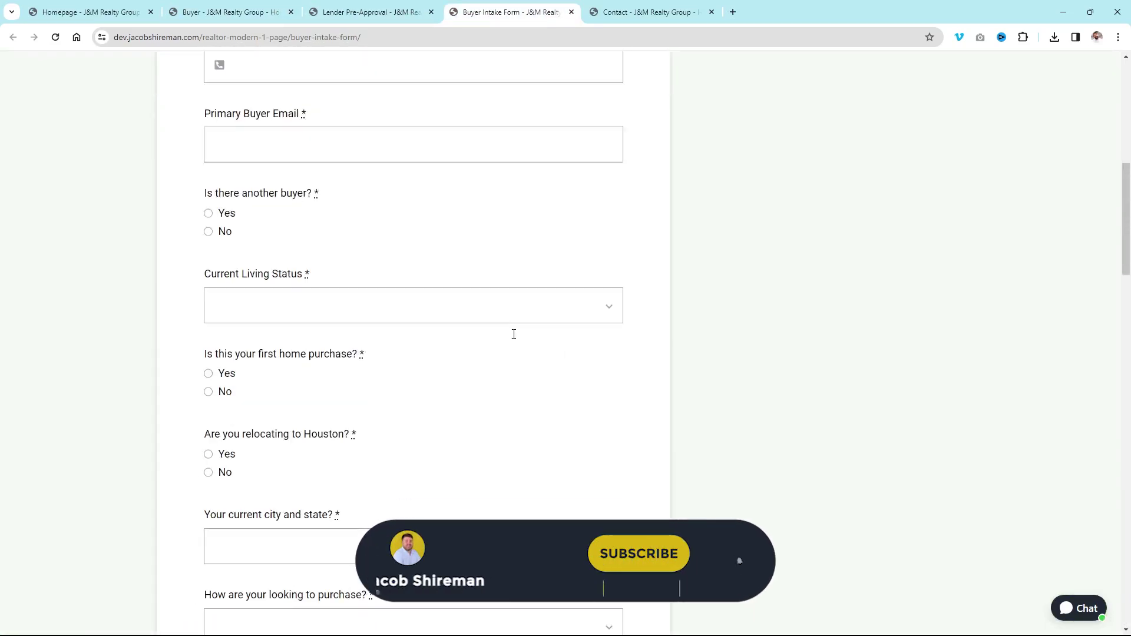
click(210, 214)
scroll(340, 300, down, 4)
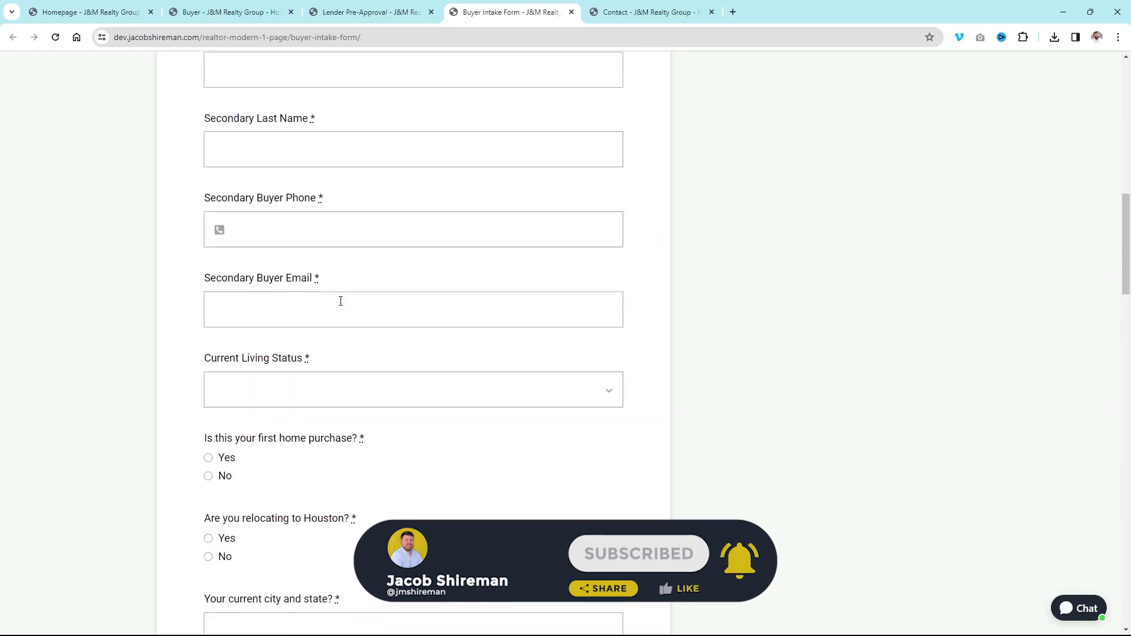
click(208, 476)
scroll(271, 458, down, 3)
click(224, 362)
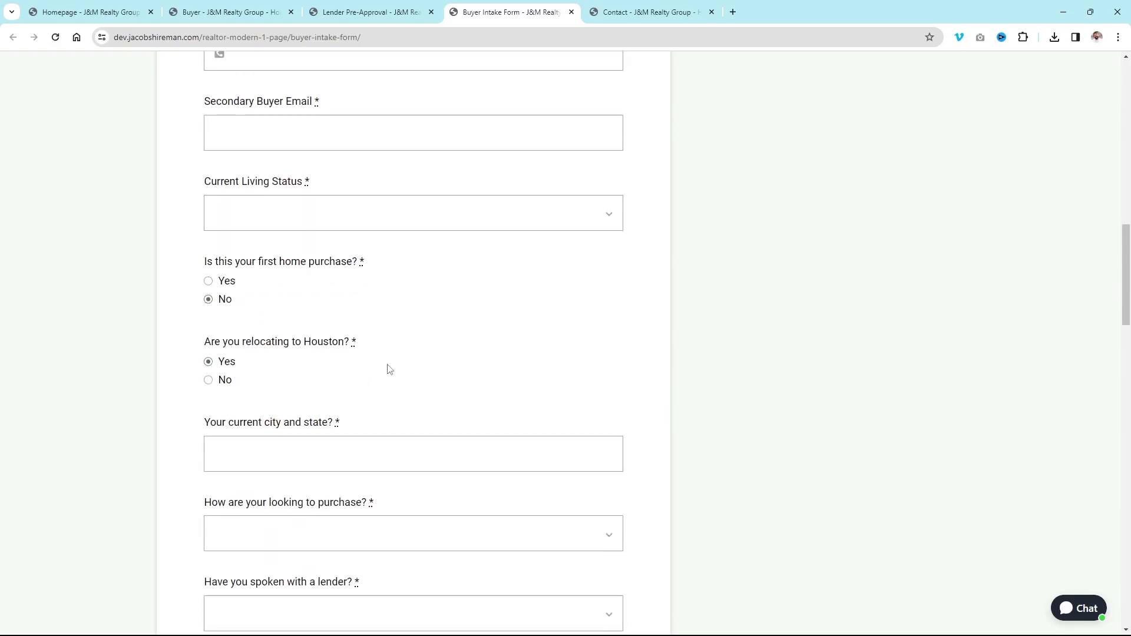
- Browse the rest of the questionnaire, then return to the Buyer page via the Lender tab
scroll(388, 369, down, 3)
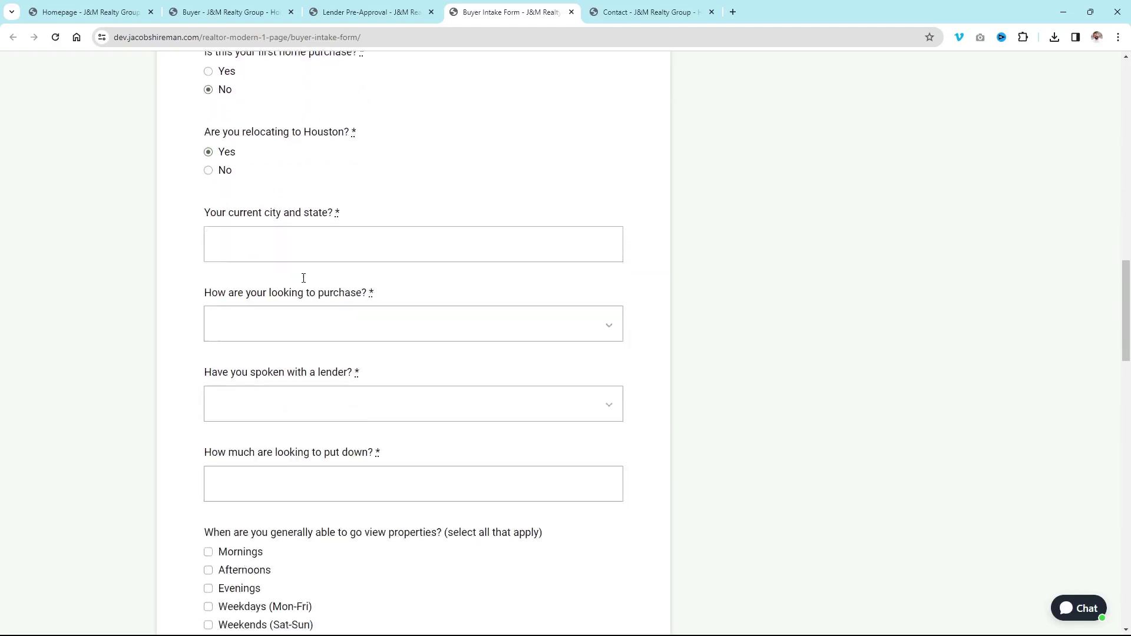
scroll(304, 278, down, 5)
scroll(303, 279, up, 3)
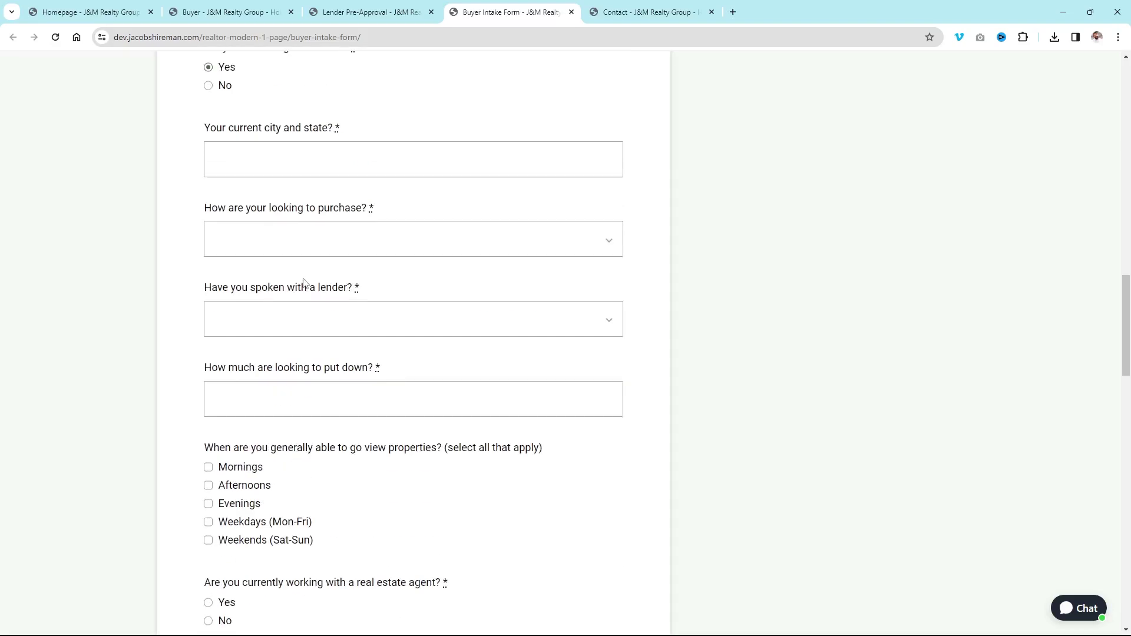
scroll(305, 278, up, 20)
scroll(307, 277, down, 20)
scroll(309, 272, up, 4)
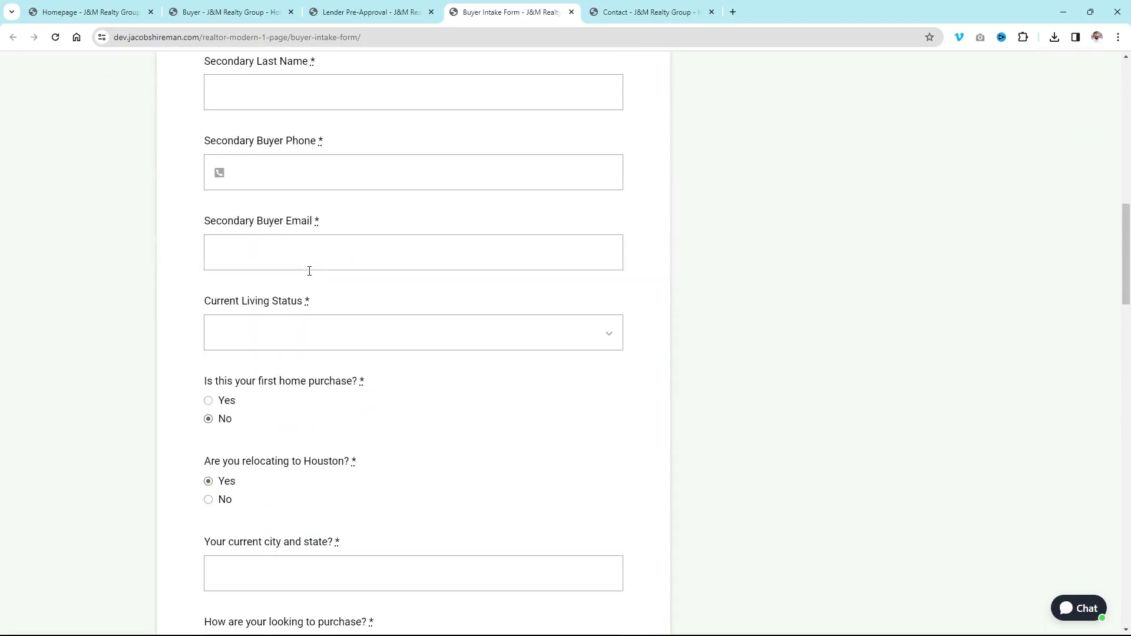
scroll(310, 263, down, 3)
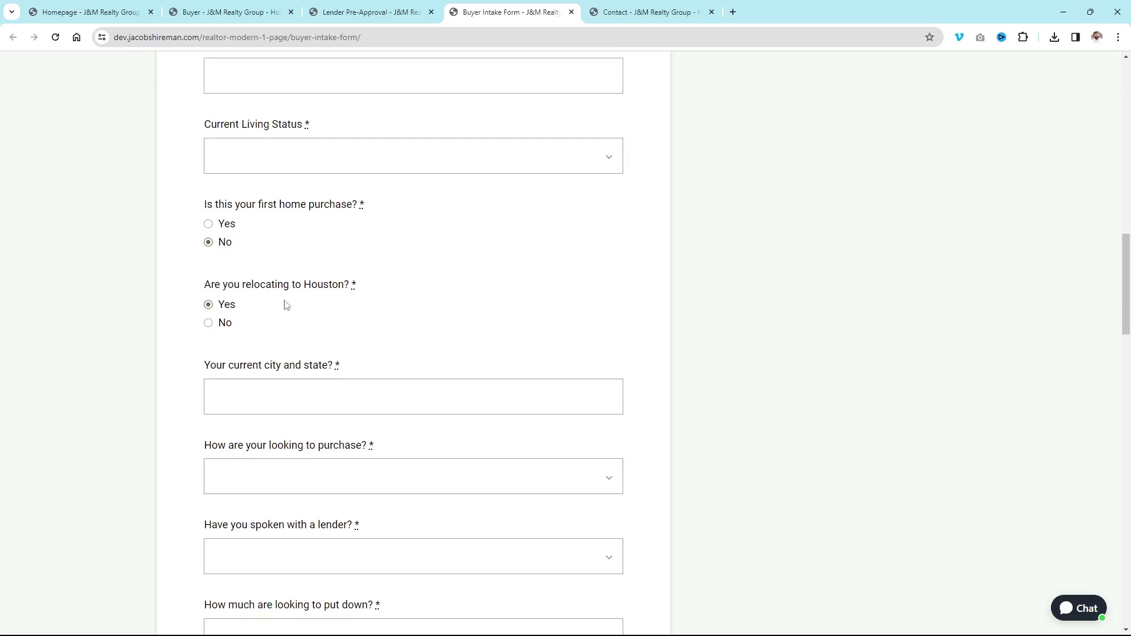
scroll(325, 241, up, 10)
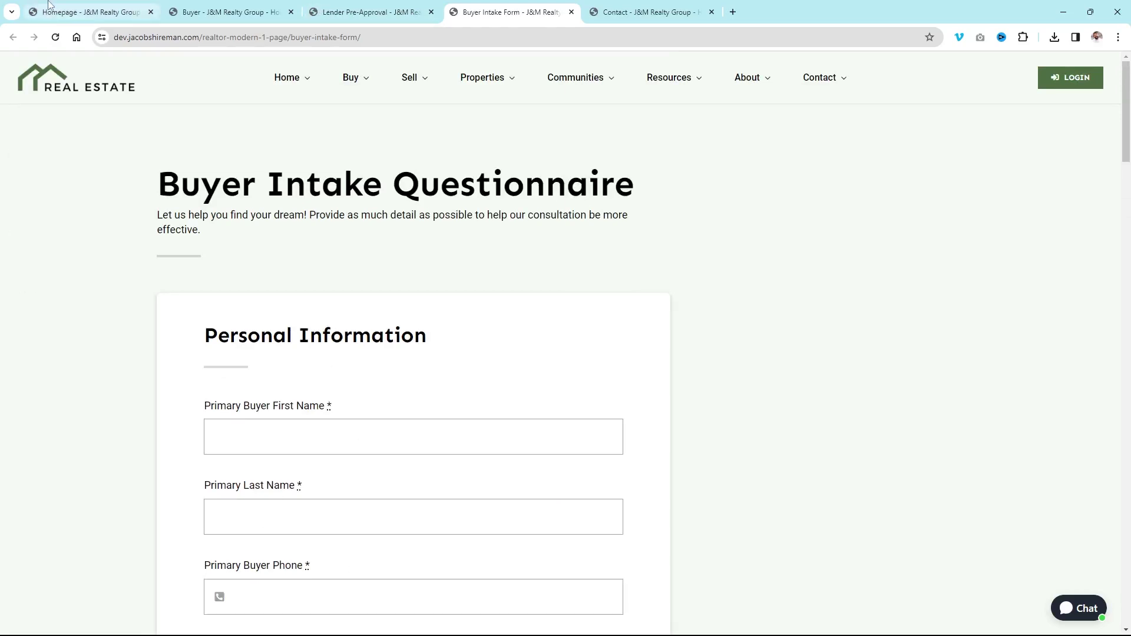
click(415, 4)
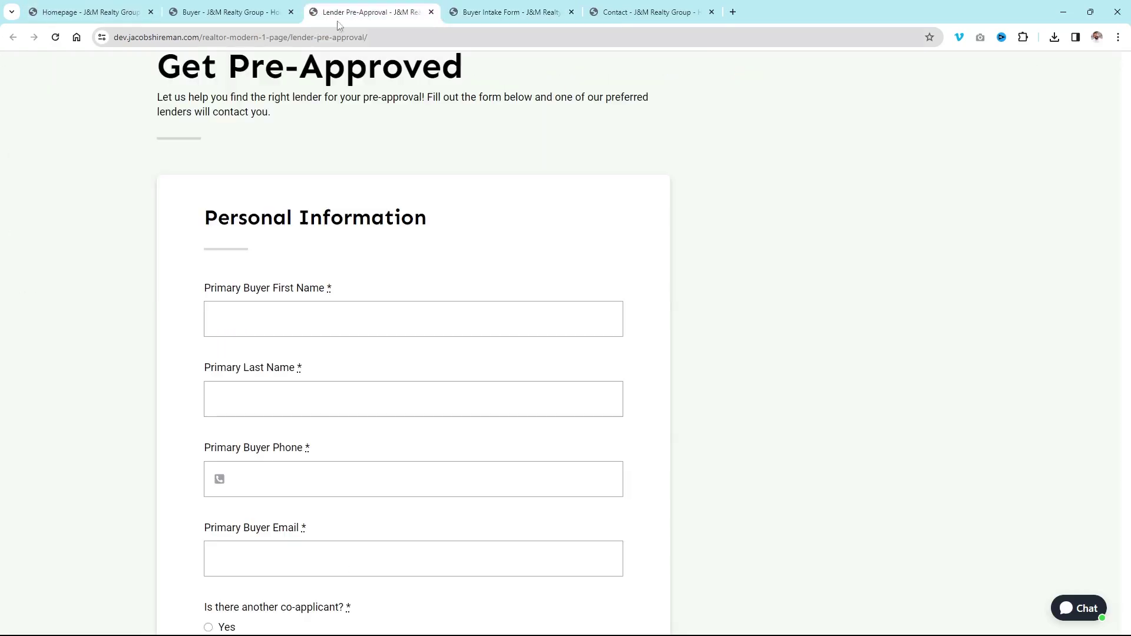
click(213, 3)
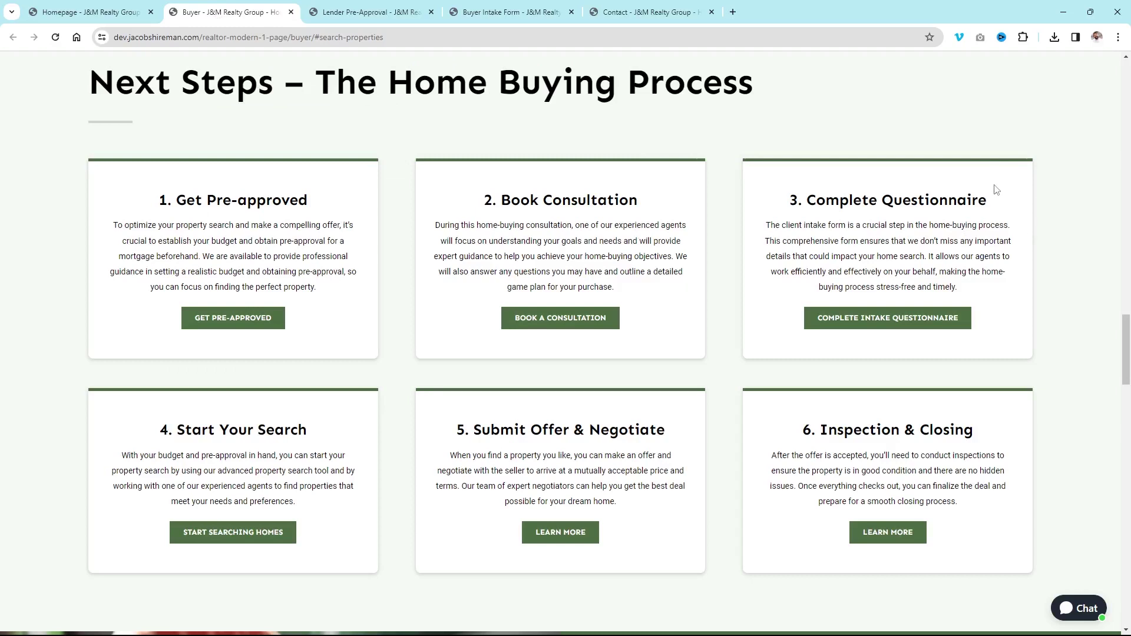